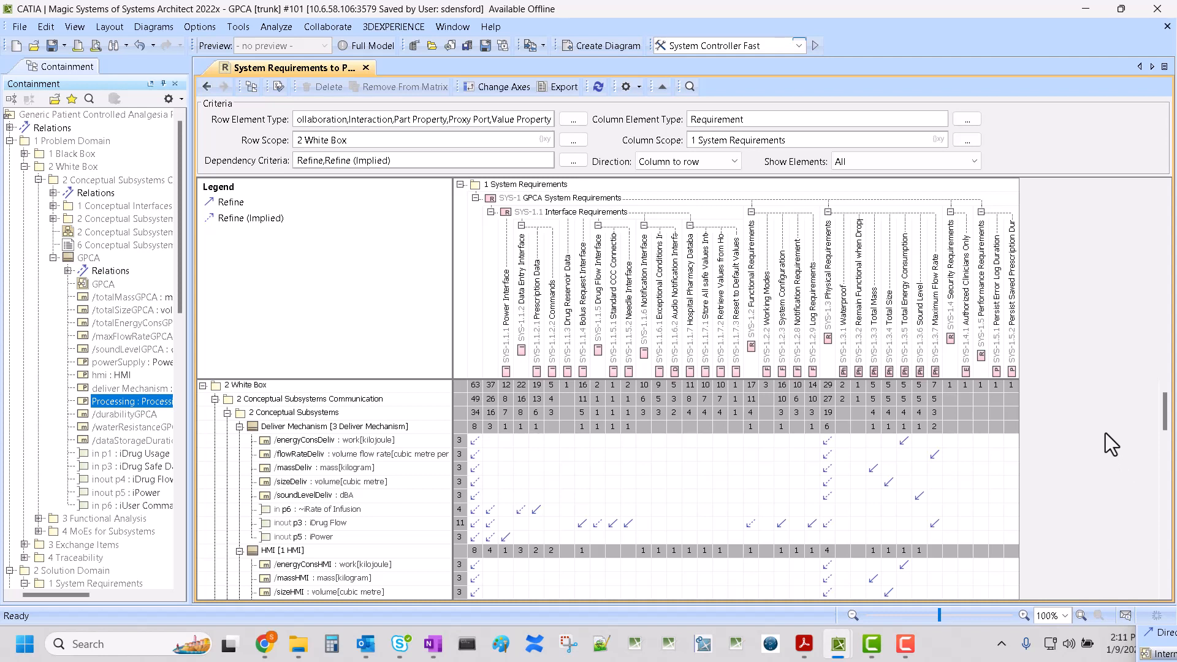
Step: Highlight the 2 White Box rows and the 1 System Requirements columns in the refine matrix
click(229, 390)
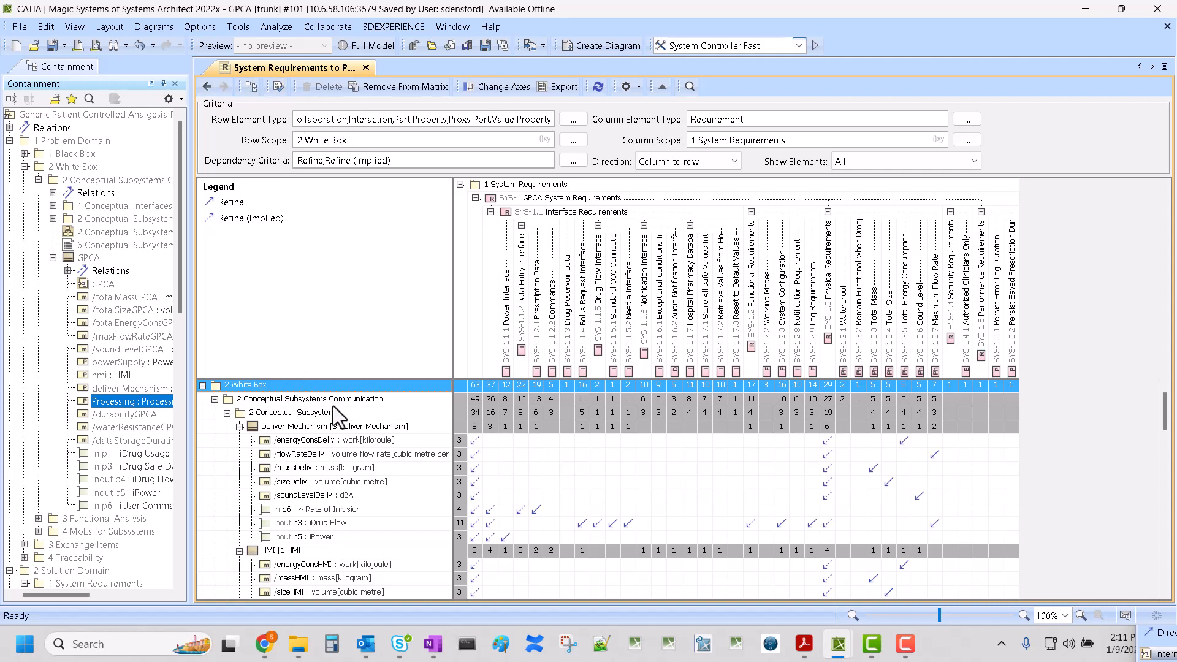
click(546, 186)
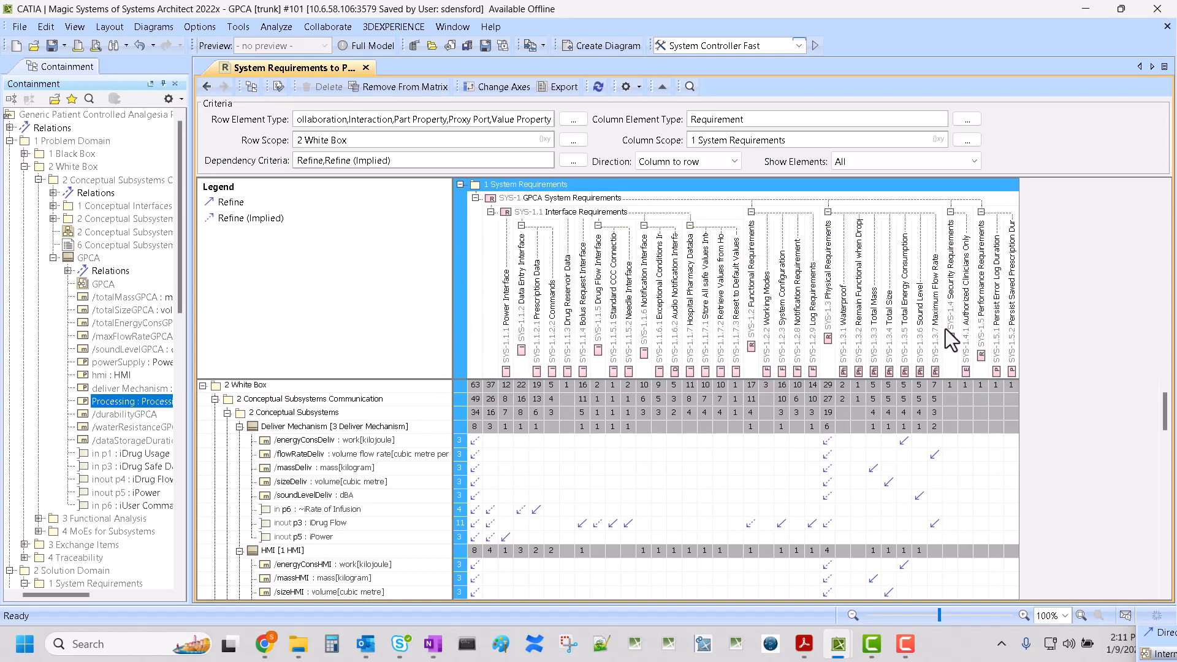
Step: Bring the Implied Refine To Whitebox diagram over the matrix and examine how Data Entry Interface implicitly refines to the Processing part
drag(1176, 317, 601, 115)
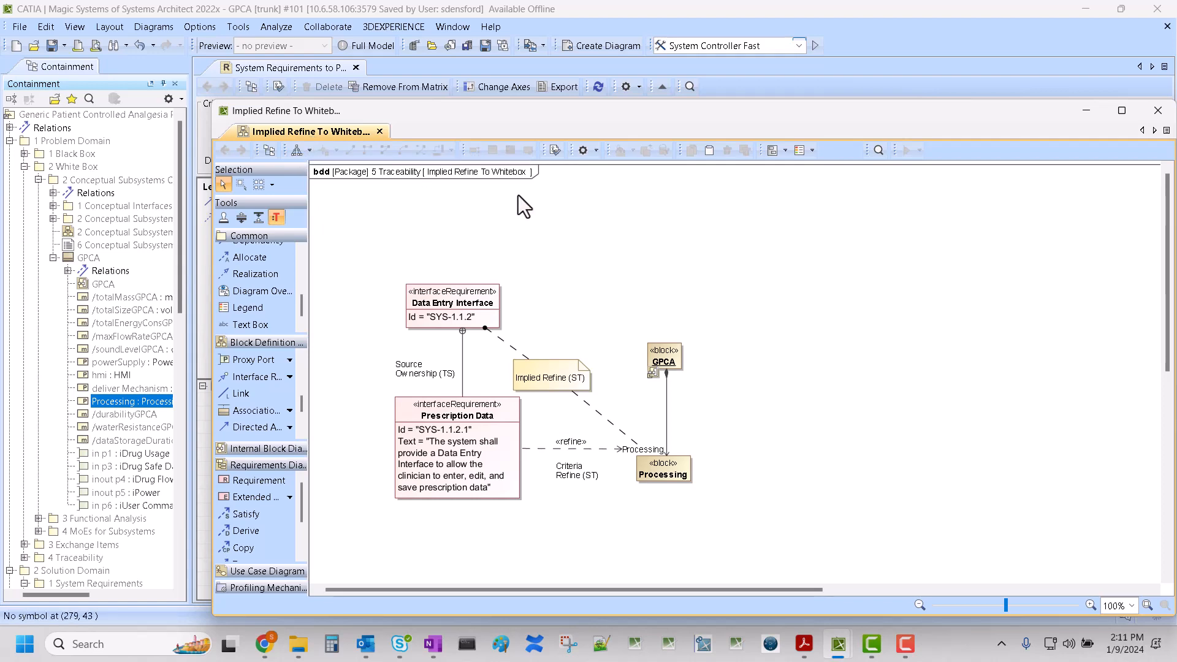
mouse_move(466, 111)
mouse_down()
mouse_move(945, 147)
mouse_move(496, 100)
mouse_move(579, 359)
mouse_move(572, 505)
mouse_move(671, 171)
mouse_move(539, 65)
mouse_move(472, 109)
mouse_up()
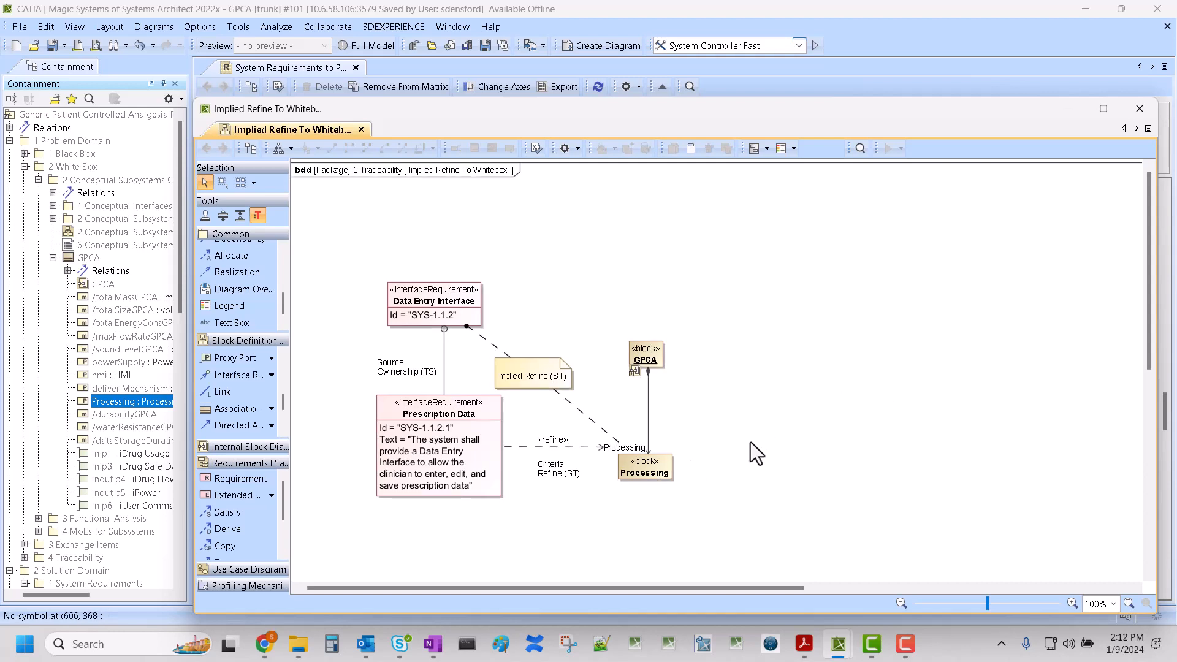
click(534, 363)
click(539, 264)
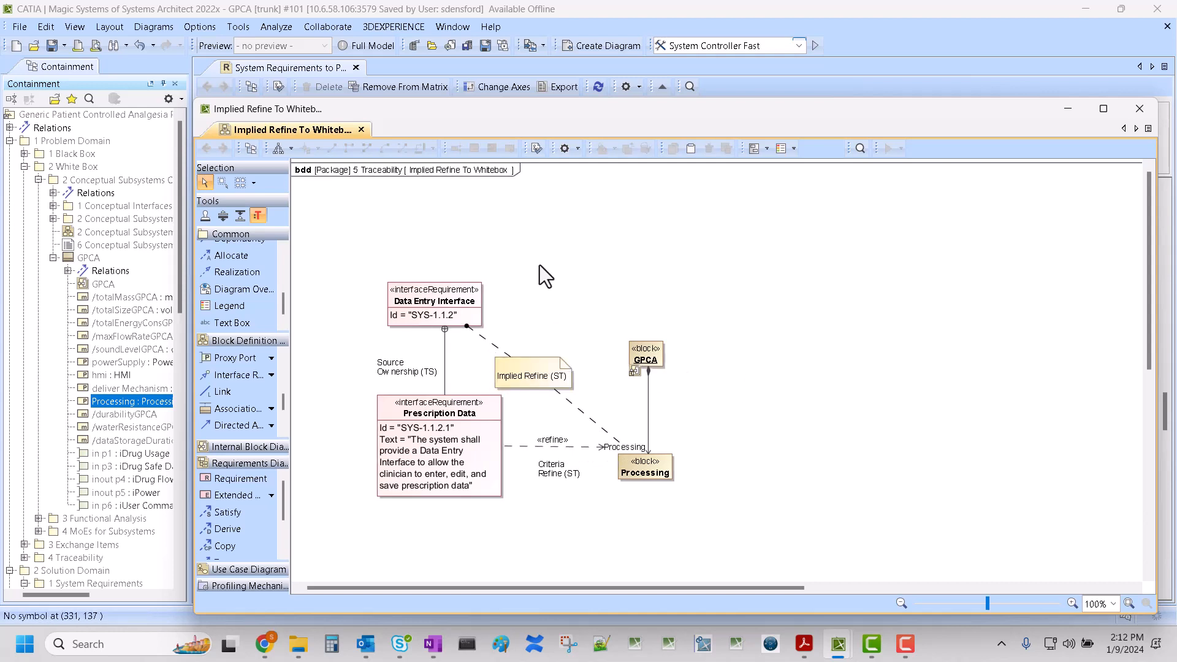
click(455, 289)
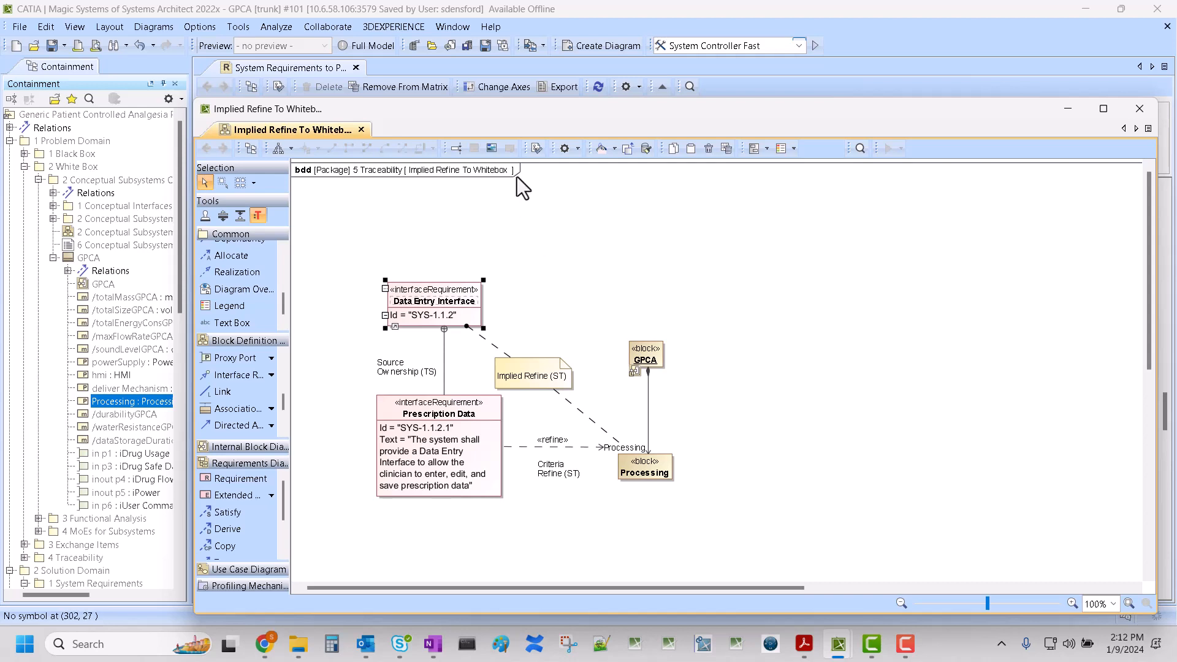
mouse_move(470, 294)
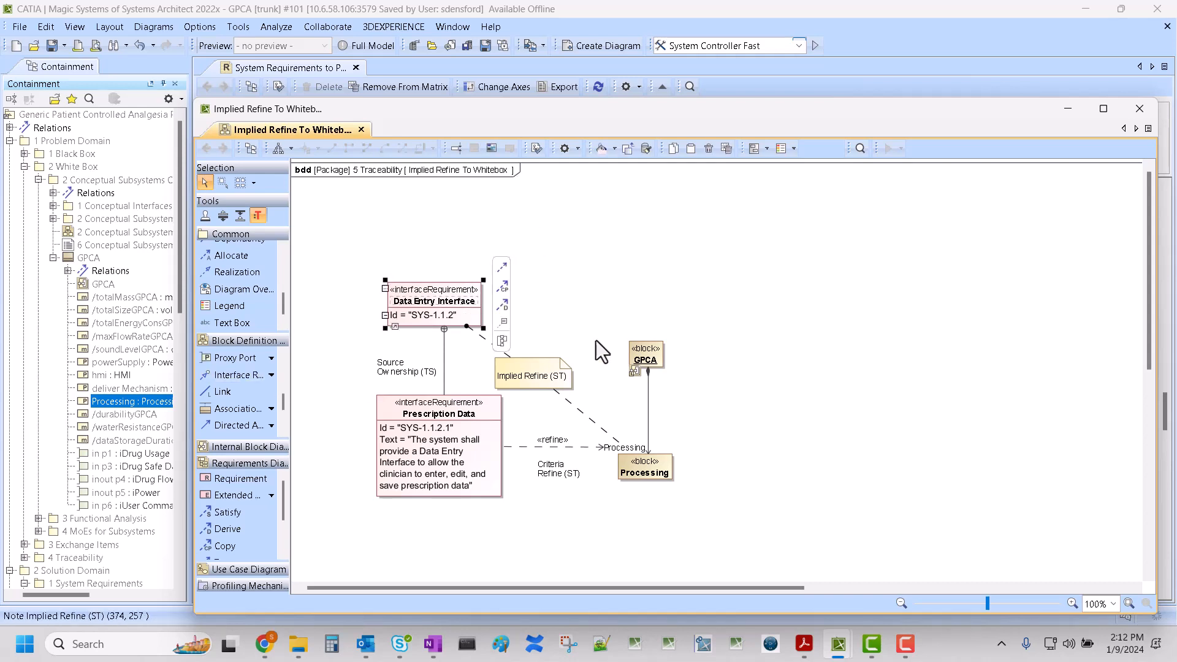
click(595, 246)
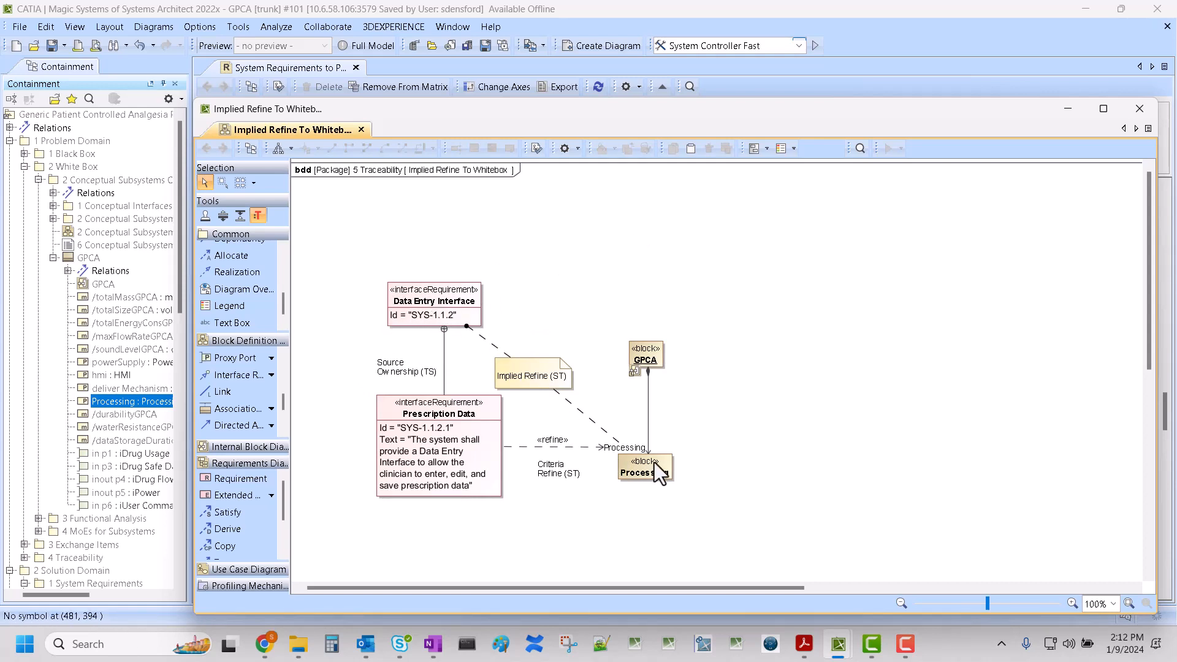
click(436, 308)
click(612, 275)
Step: Return to the system requirements matrix and open its dependency criteria for editing
click(703, 13)
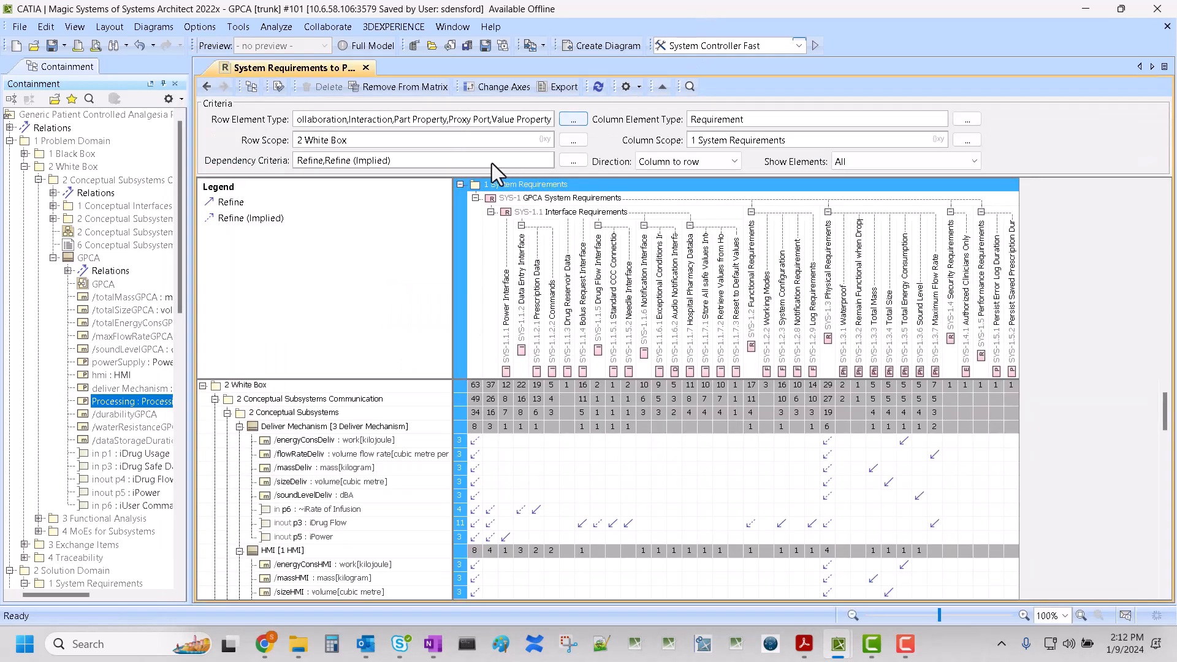
click(578, 161)
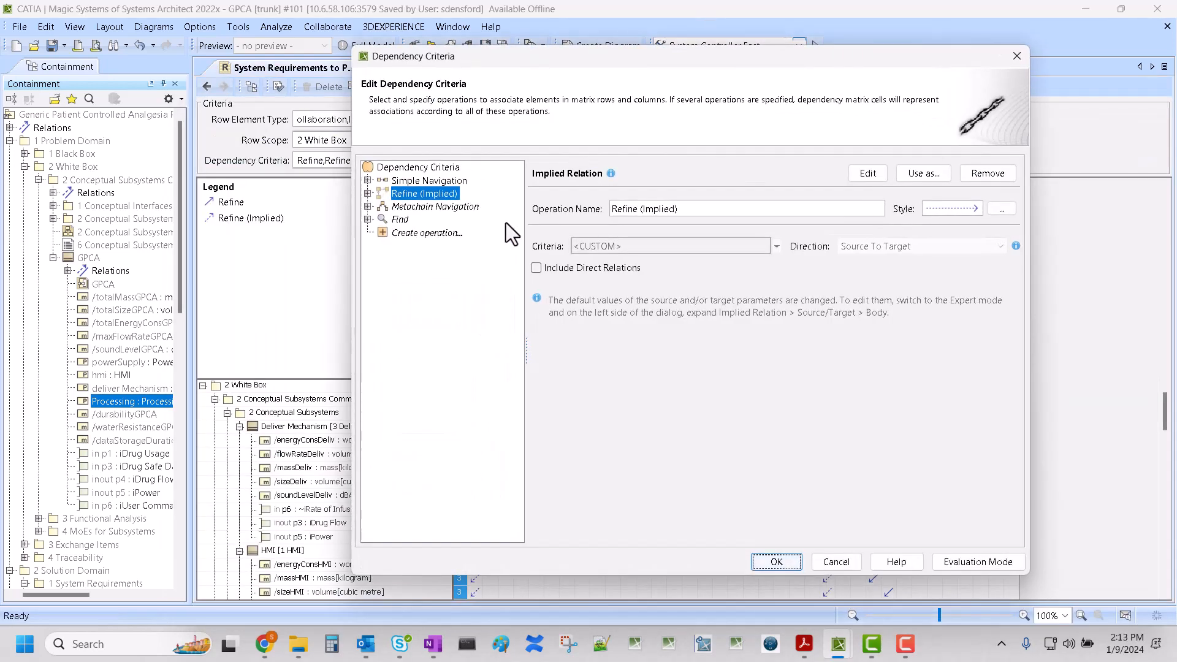
click(363, 193)
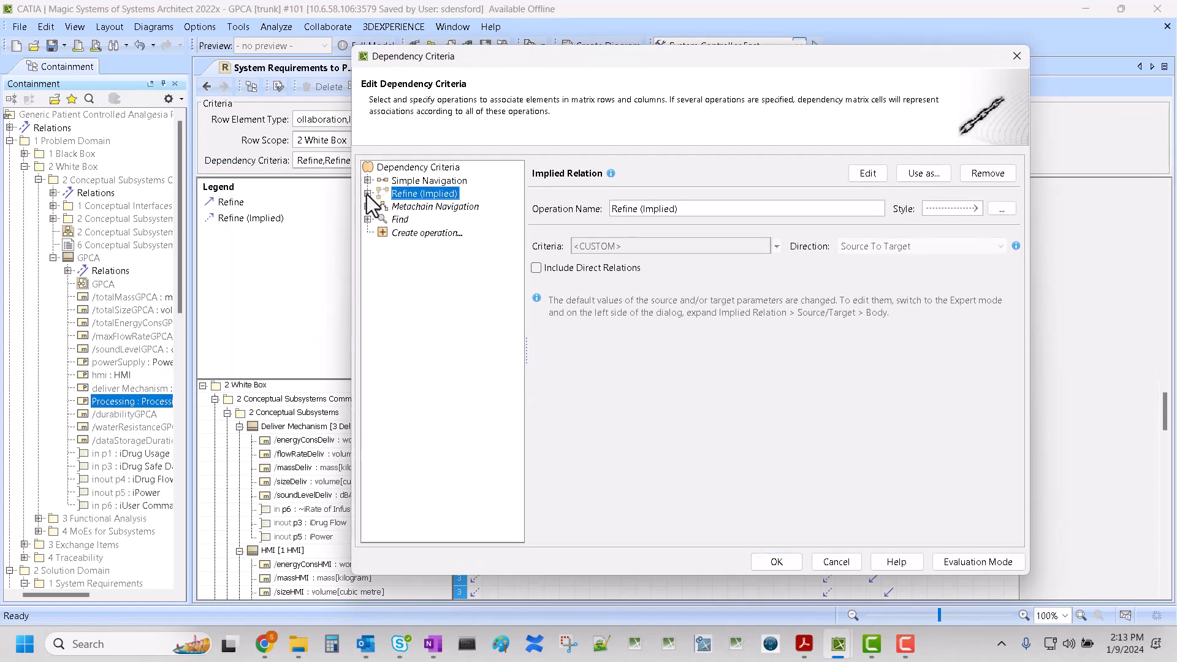
Step: Add an Implied Relation operation to the dependency criteria with Refine as its criteria
click(437, 233)
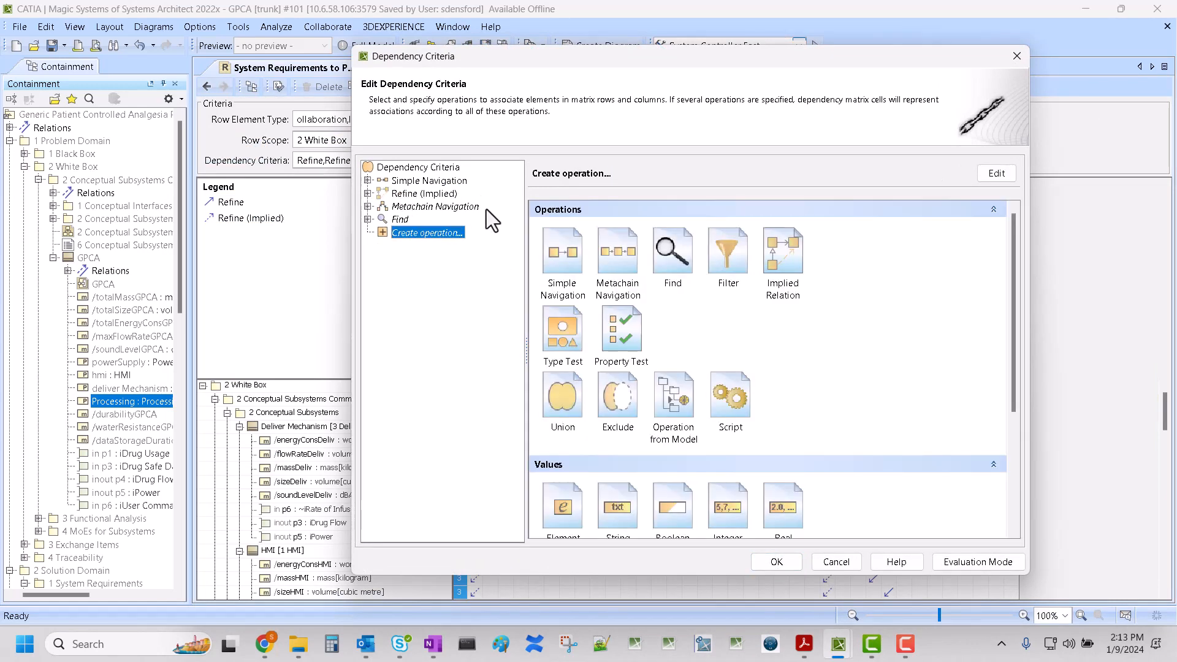
click(786, 272)
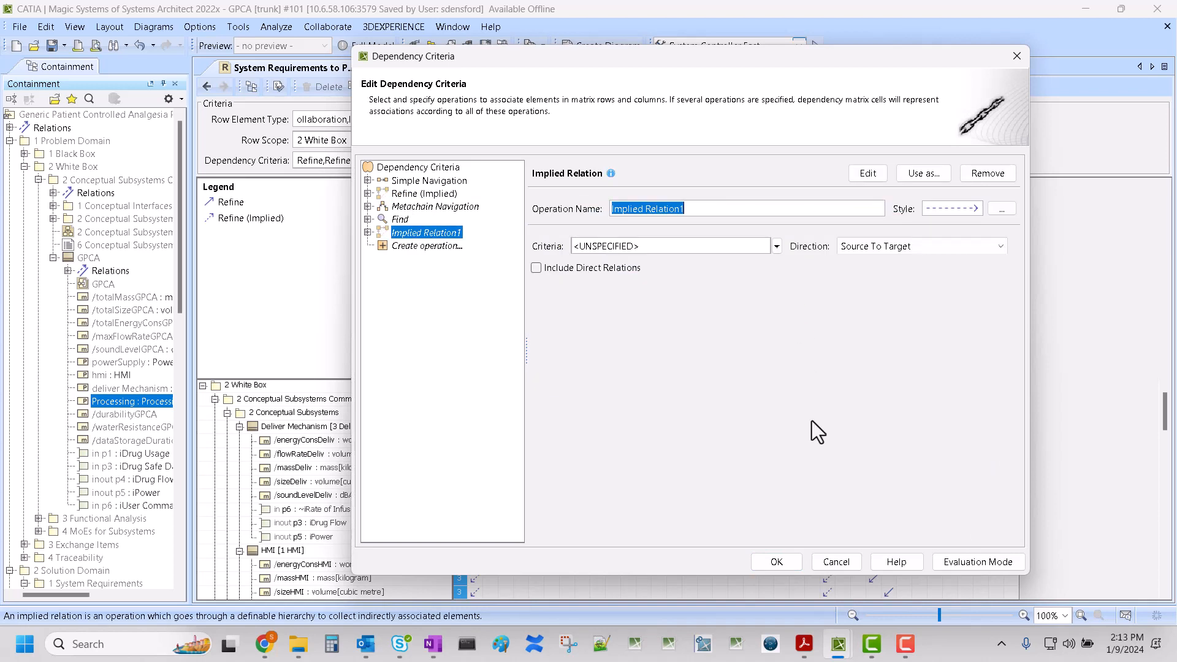
click(734, 246)
text(re)
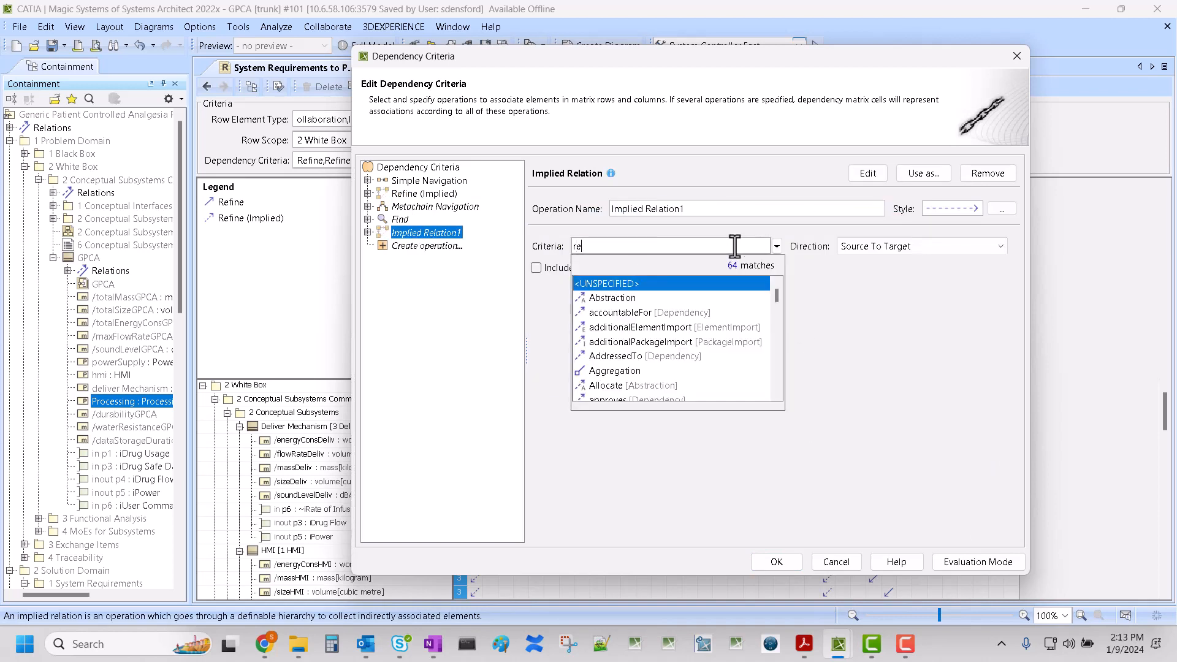
text(f)
click(639, 316)
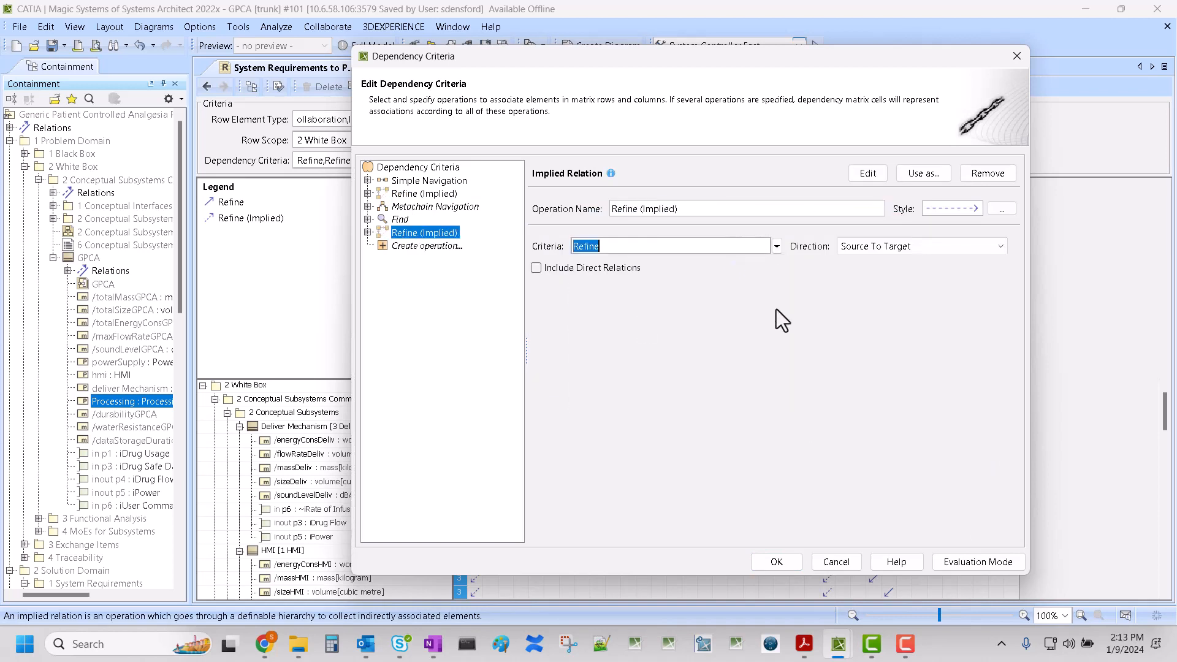
Step: Inspect the default source and criteria bodies of the newly added Refine (Implied) operation, and remove that operation
click(367, 232)
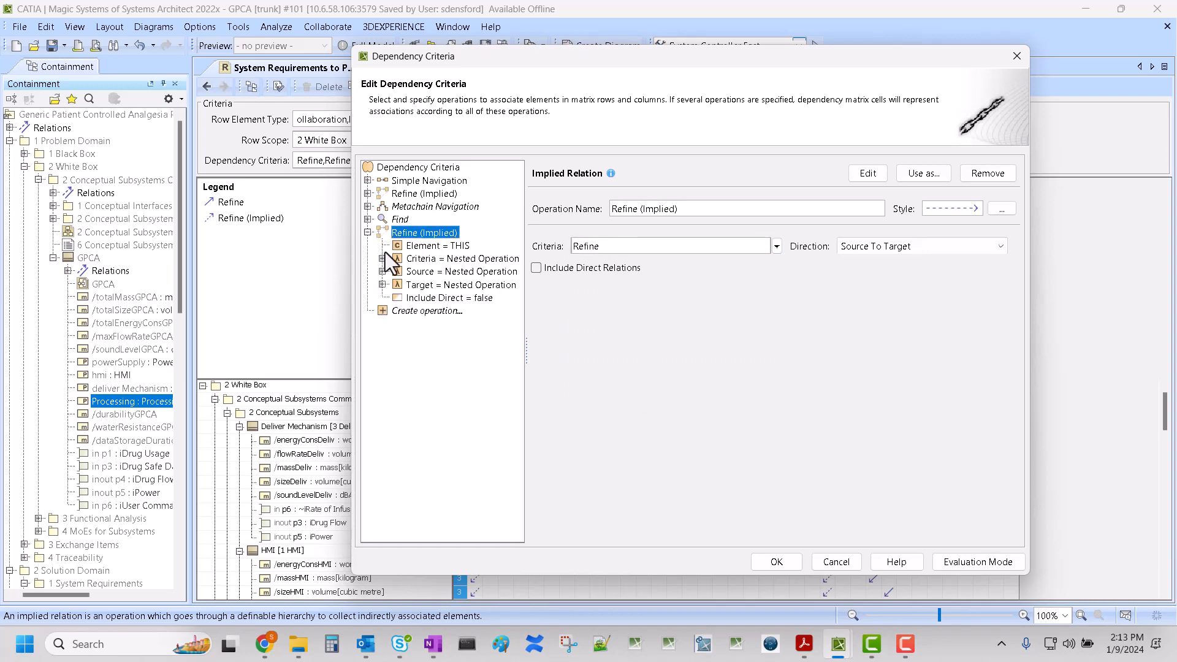
click(381, 271)
click(397, 284)
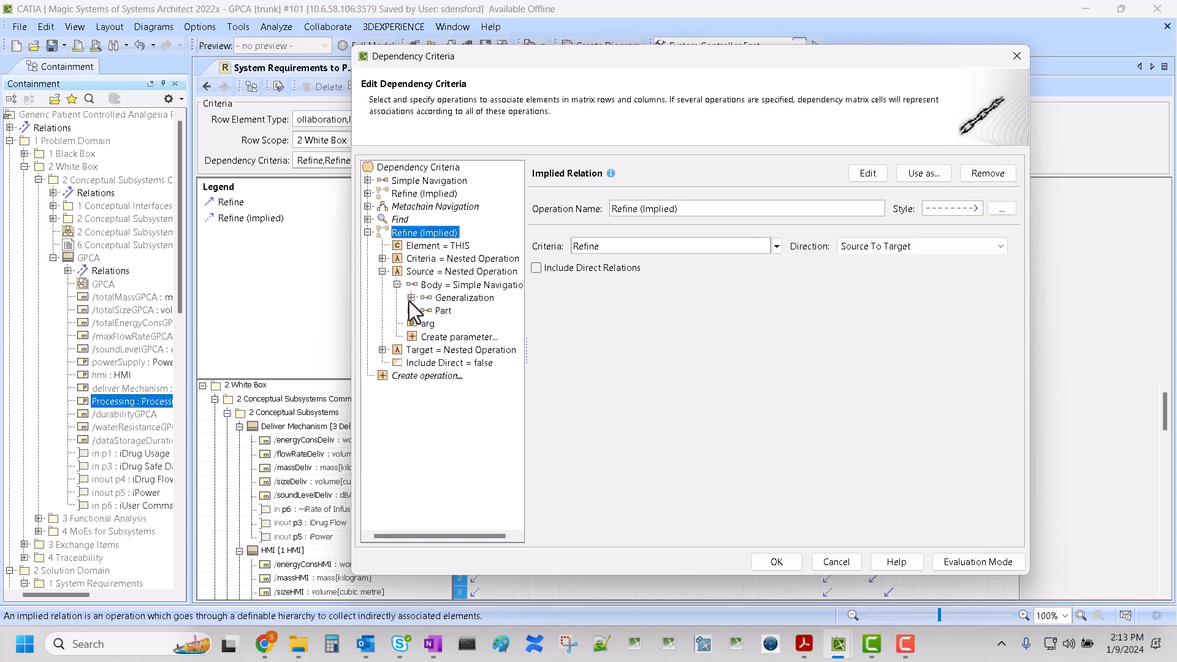
click(457, 297)
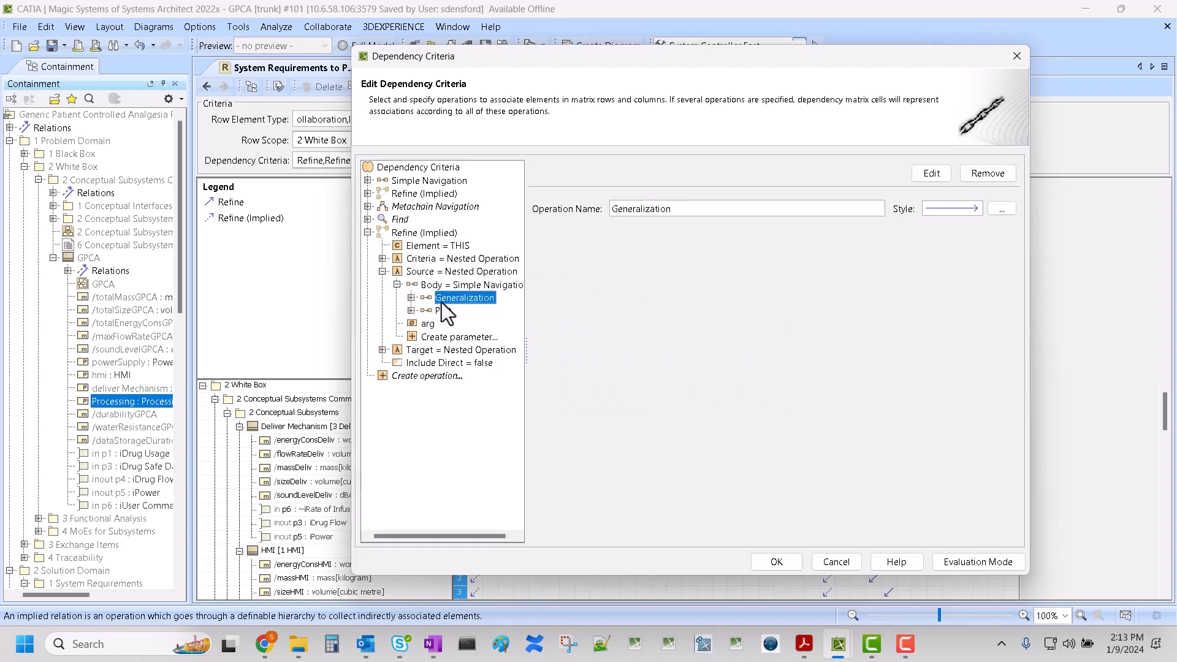
click(440, 310)
click(381, 258)
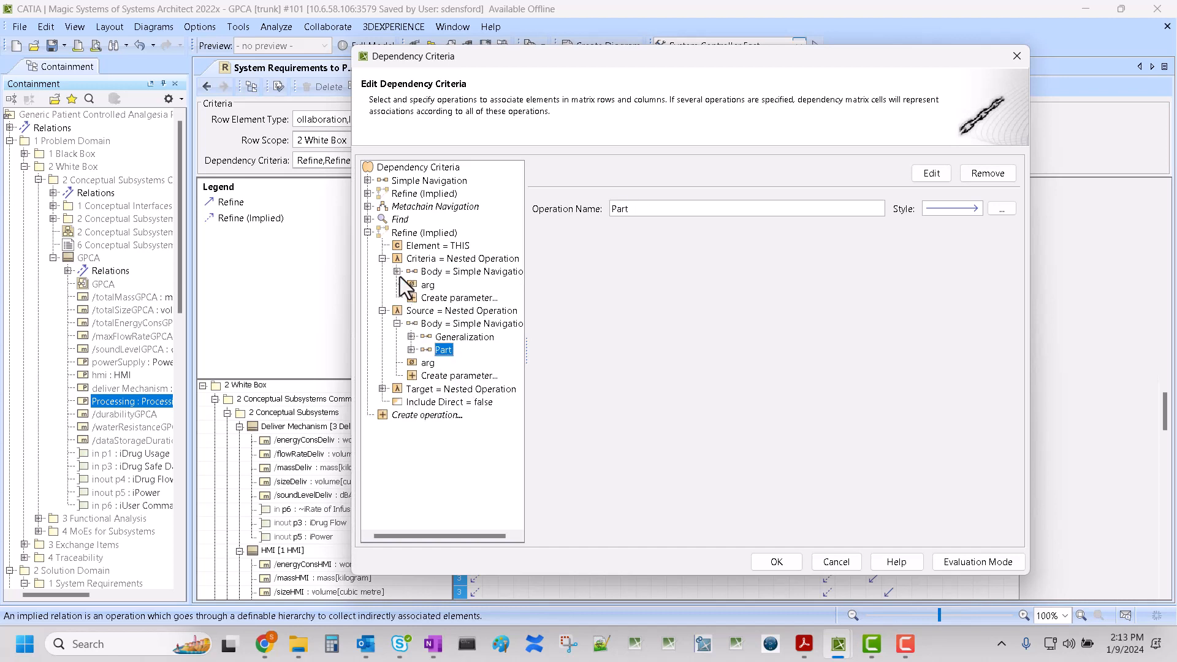
click(397, 271)
click(439, 285)
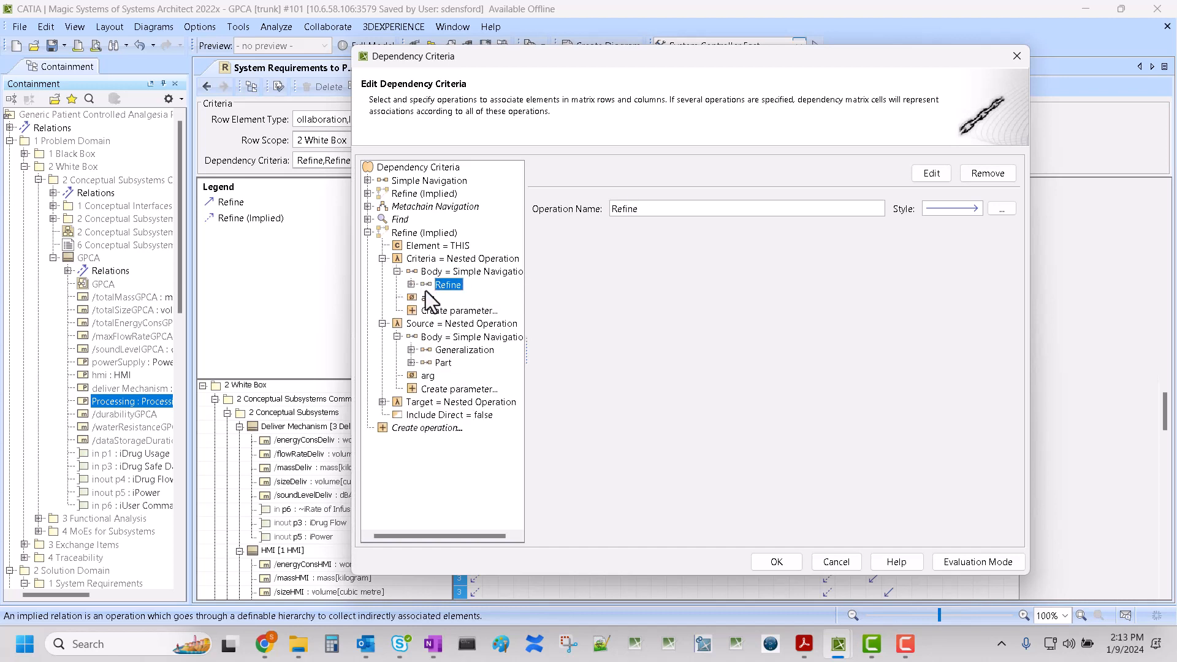
click(407, 233)
click(368, 232)
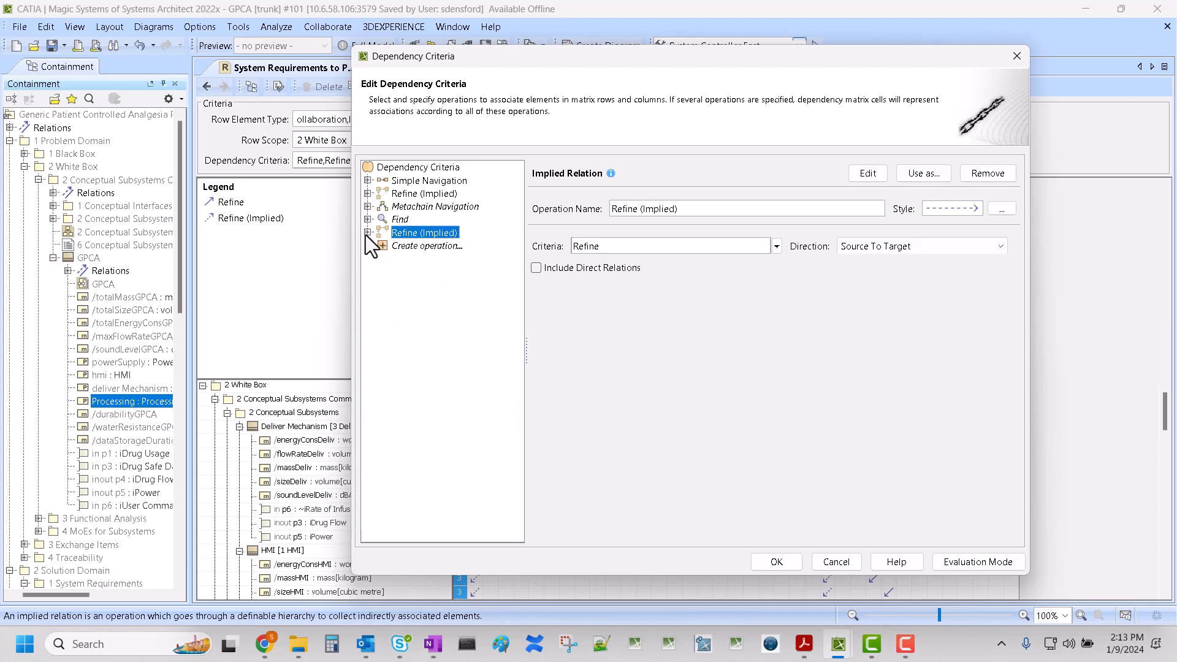
click(1005, 172)
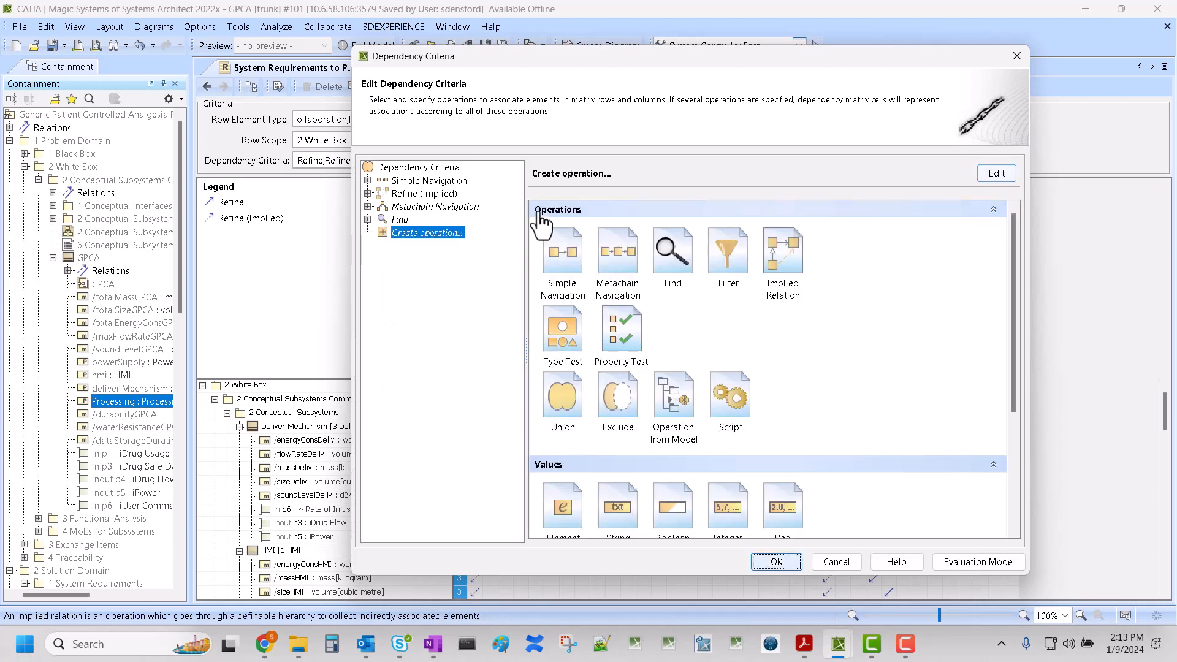
Step: Examine the original Refine (Implied) operation's target and the Owner navigation in its source body
click(368, 193)
click(382, 233)
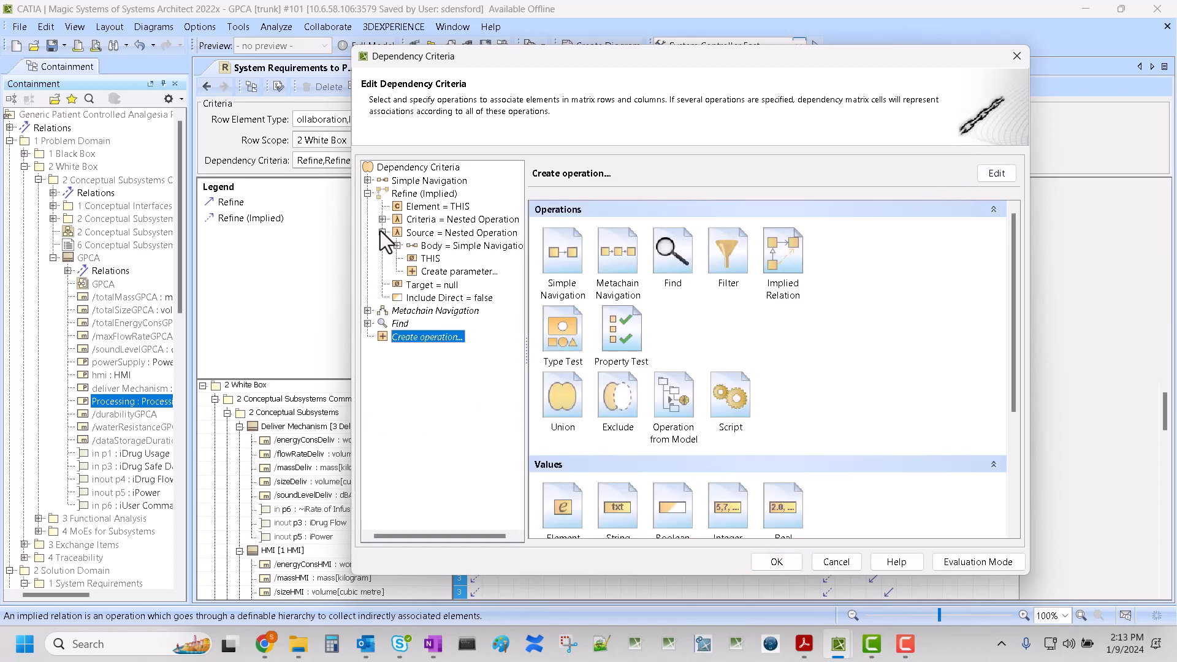
click(456, 286)
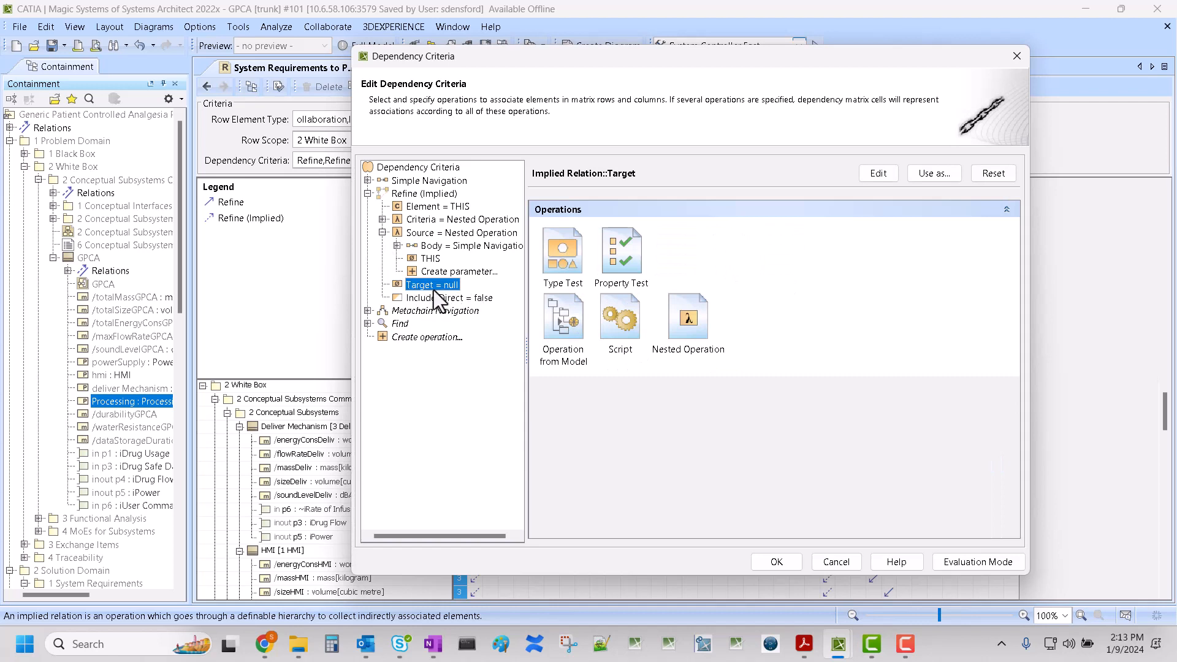
click(431, 246)
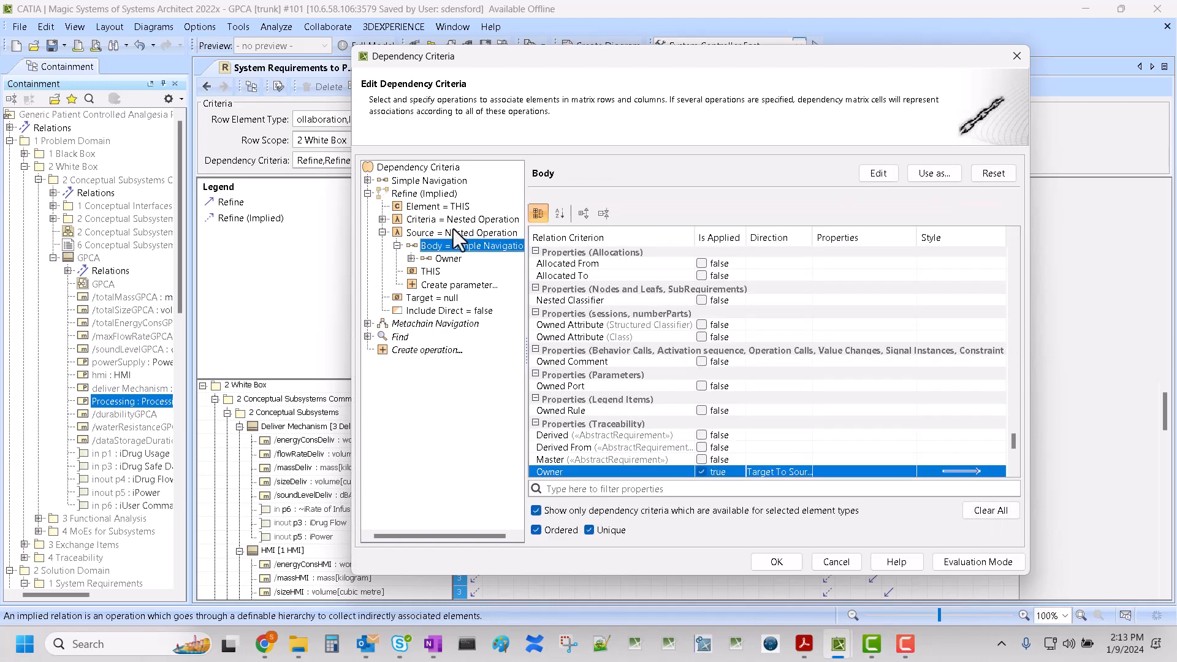
click(454, 232)
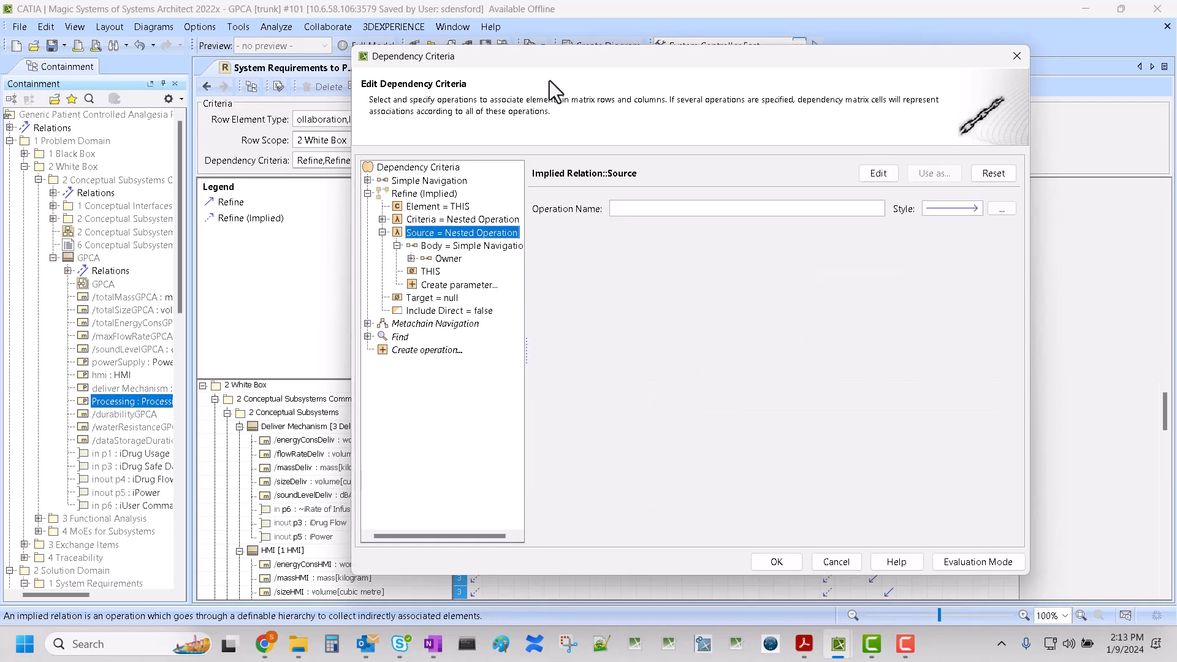
drag(581, 60, 614, 120)
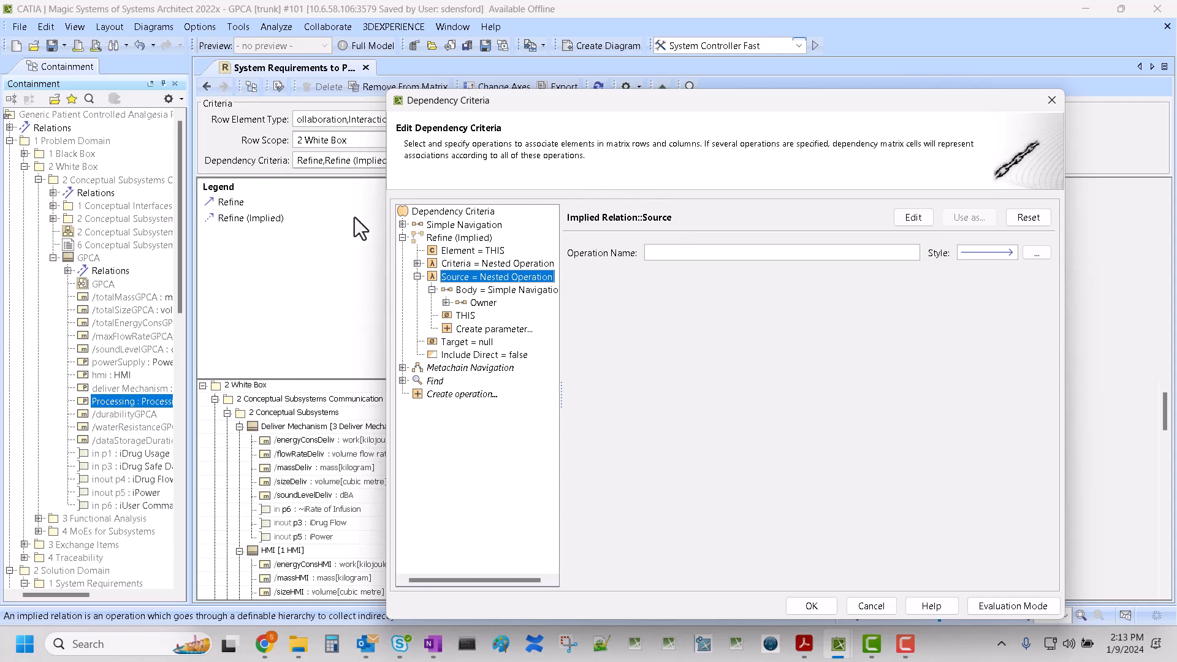
click(474, 304)
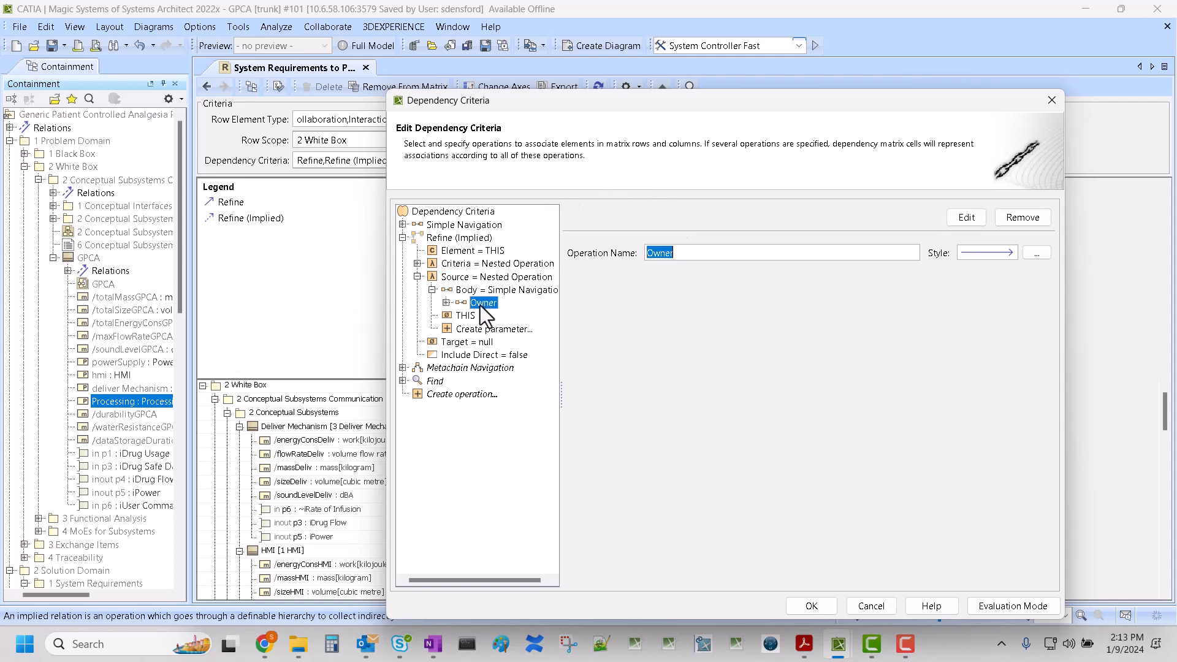
click(462, 288)
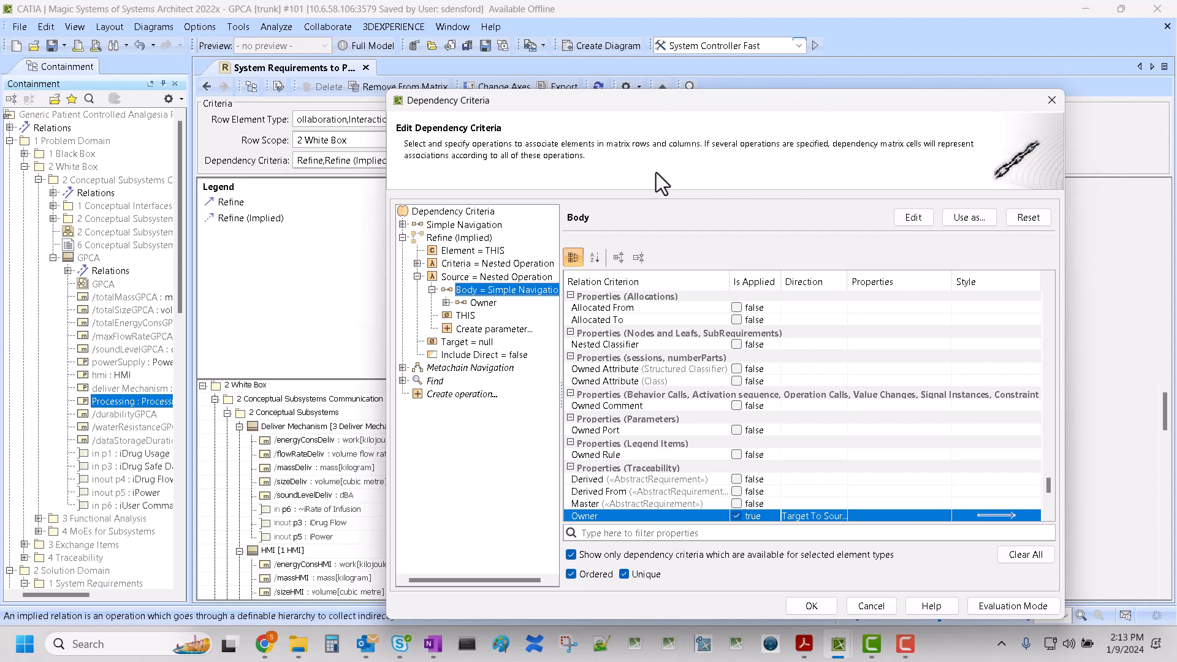
Step: Examine the criteria body of the original Refine (Implied) operation and leave the dependency criteria editor
click(417, 277)
click(416, 263)
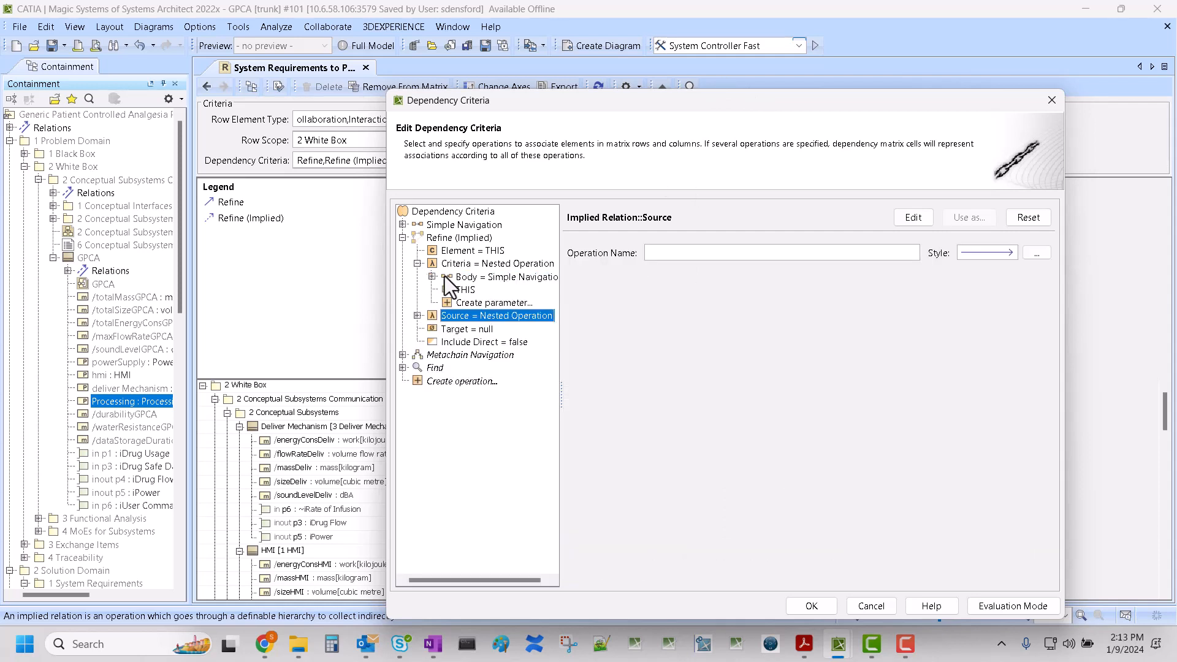
click(432, 276)
click(484, 277)
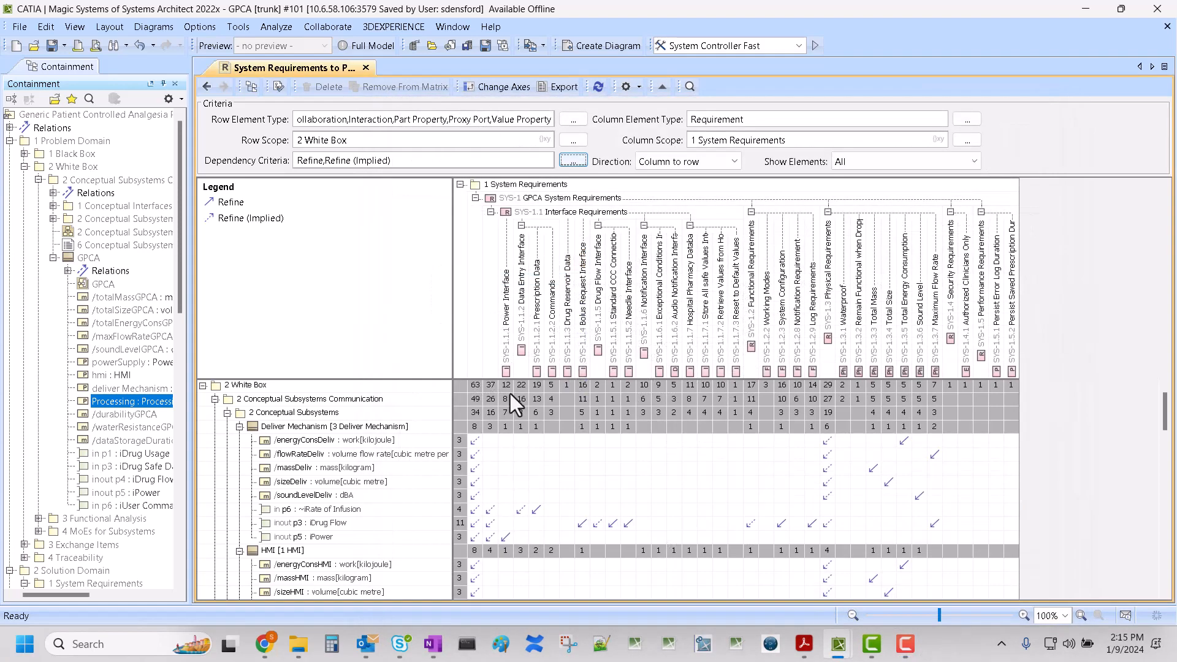
Step: Review the Implied Refine To Whitebox diagram again and return to the requirements matrix
mouse_move(840, 643)
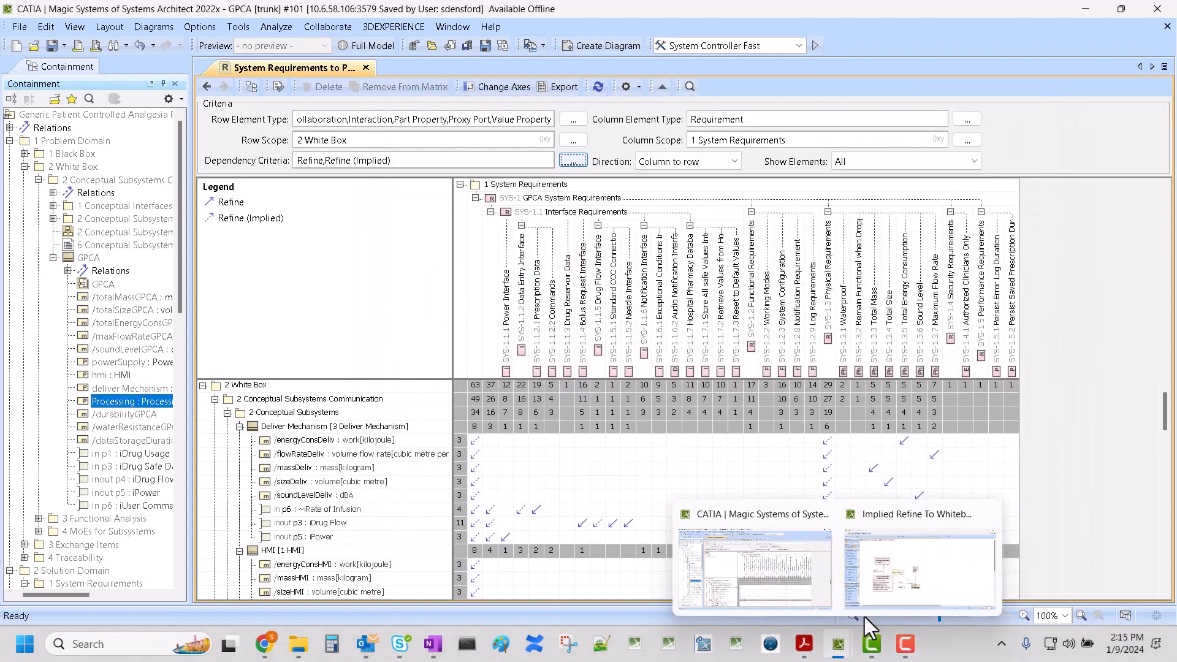
click(861, 603)
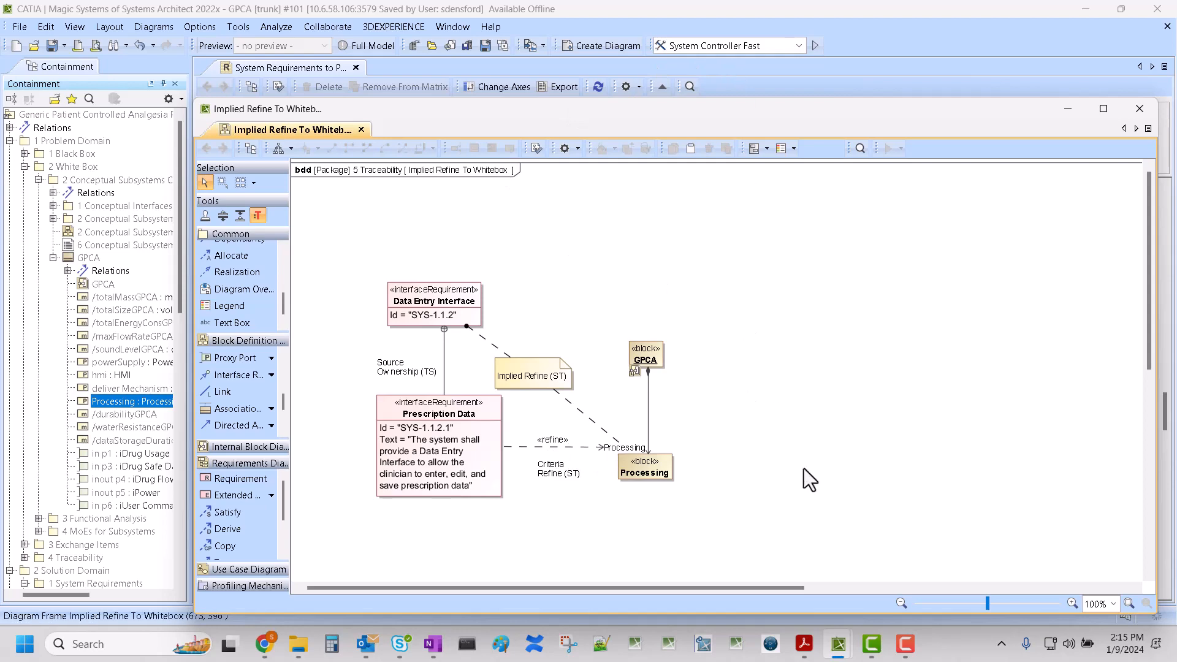
click(797, 69)
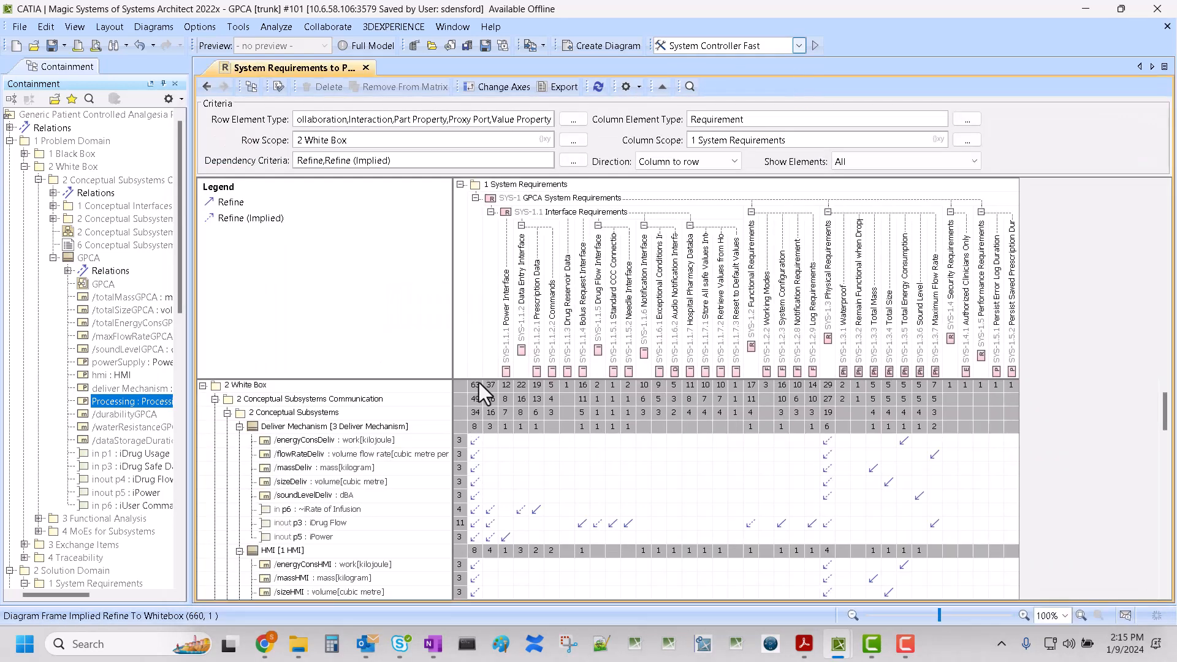